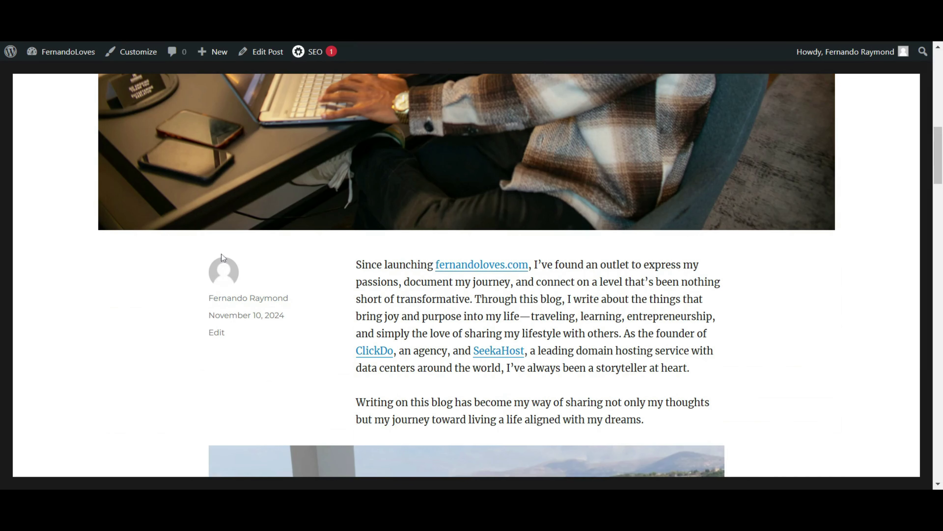
# Open the logged-in user's profile for editing and examine its Profile Picture setting
pyautogui.scroll(5, 410, 246)
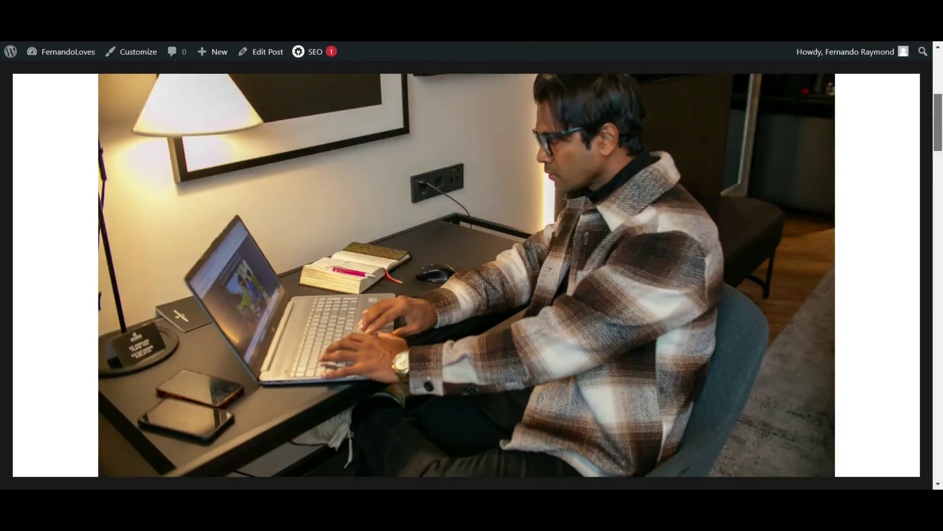
pyautogui.scroll(5, 472, 260)
pyautogui.moveTo(866, 51)
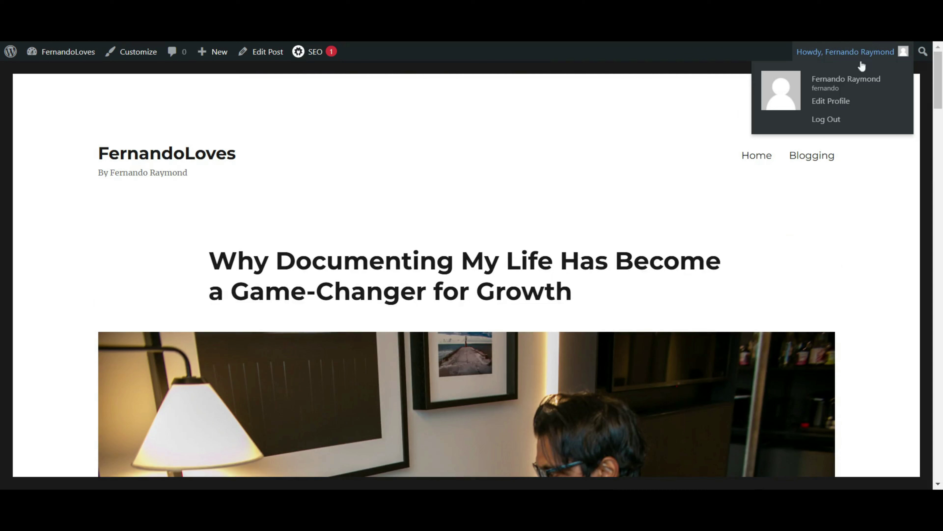
pyautogui.click(827, 102)
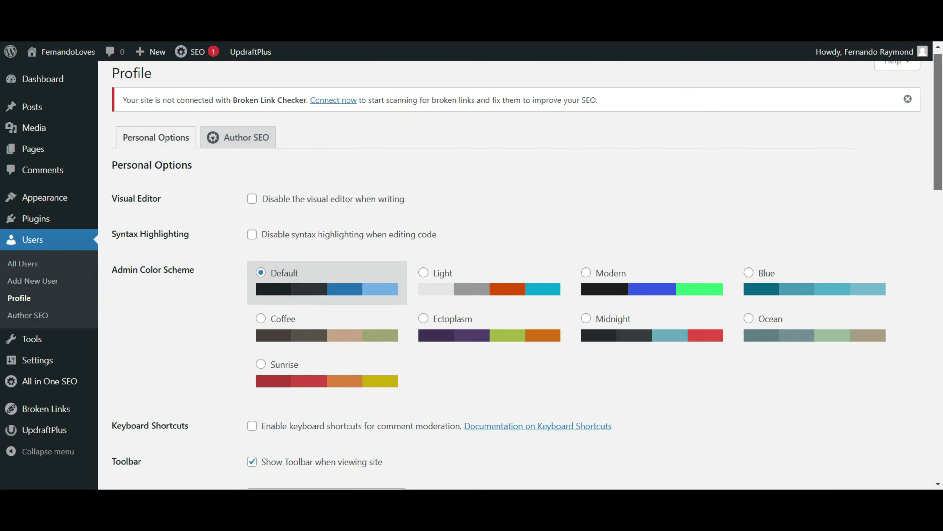
pyautogui.scroll(-10, 941, 202)
pyautogui.scroll(-9, 941, 202)
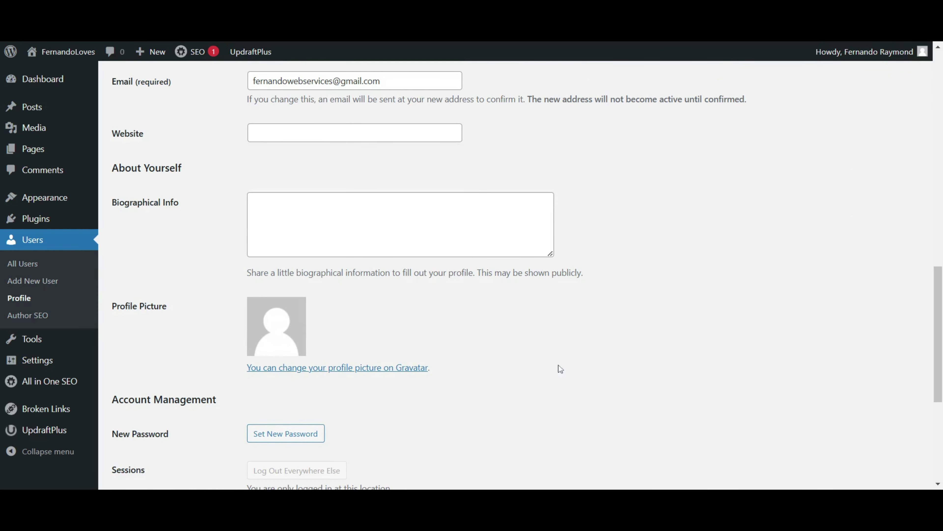
pyautogui.scroll(-4, 521, 275)
pyautogui.scroll(-3, 520, 275)
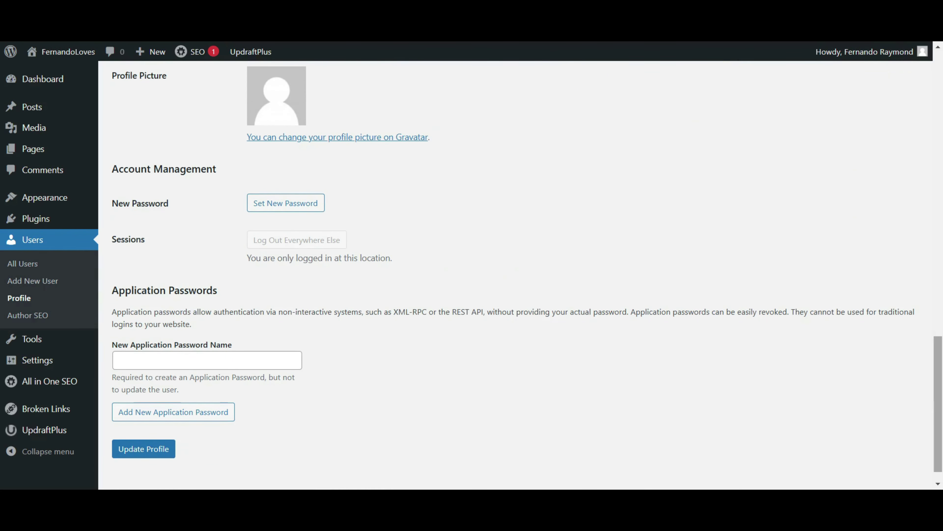
pyautogui.scroll(2, 520, 275)
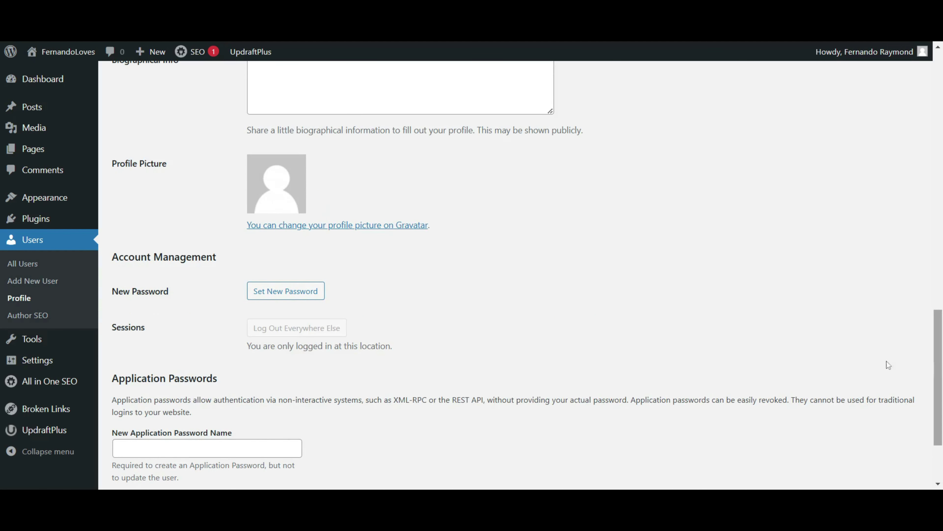
# Search for new plugins with "avatar" and install and activate One User Avatar | User Profile Picture
pyautogui.moveTo(46, 225)
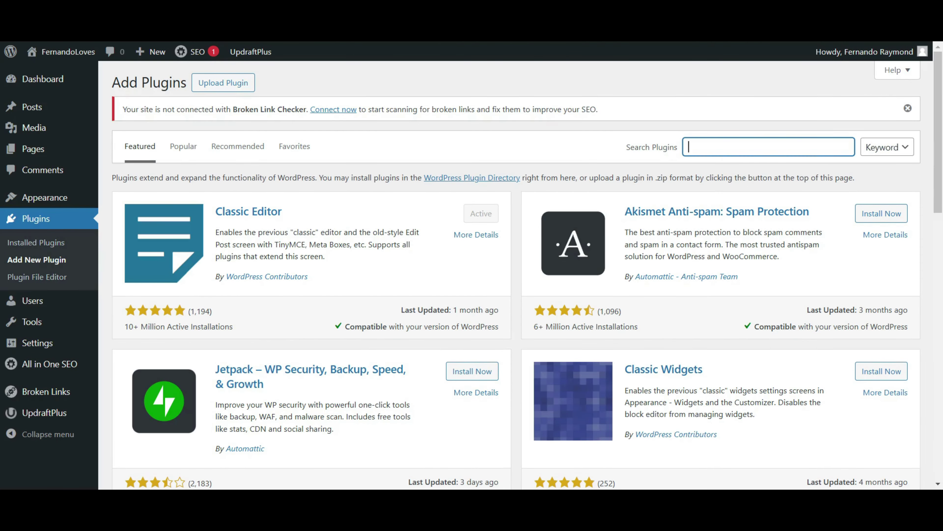
pyautogui.write('avatar')
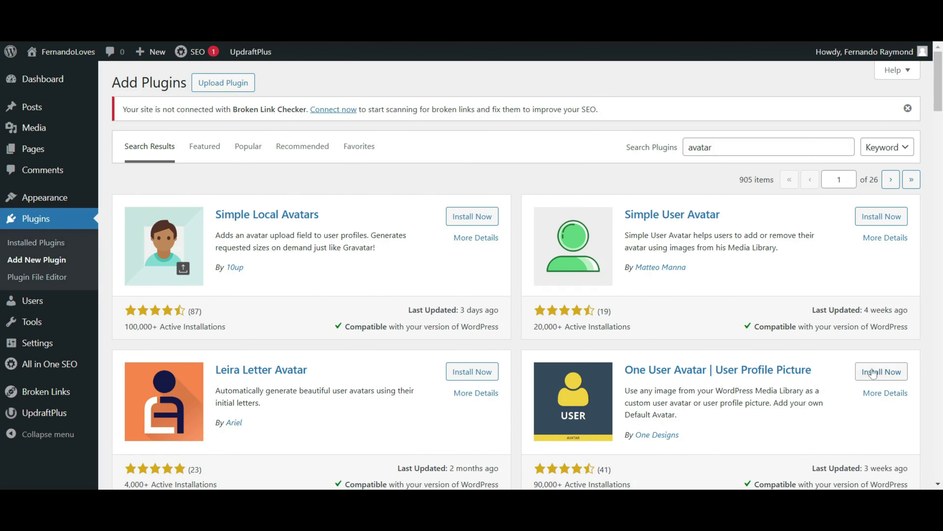
pyautogui.click(874, 372)
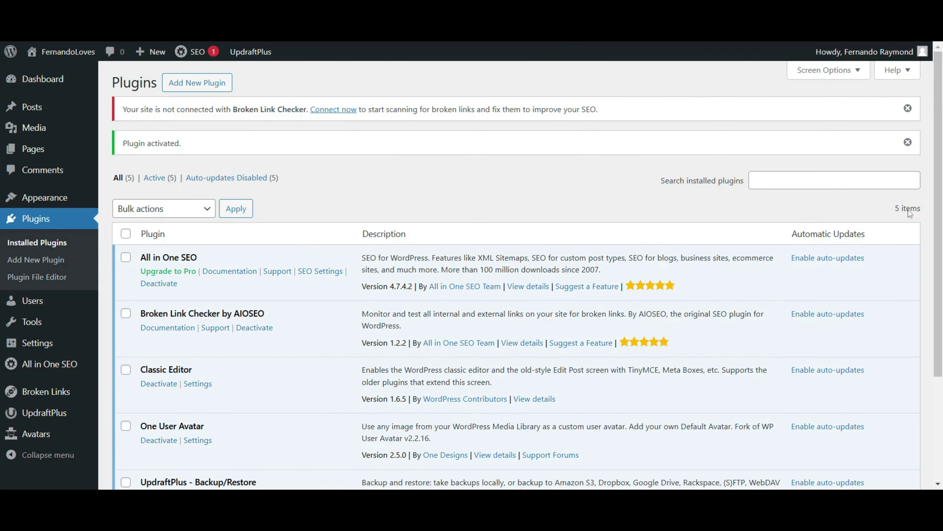
pyautogui.moveTo(938, 208); pyautogui.dragTo(938, 311)
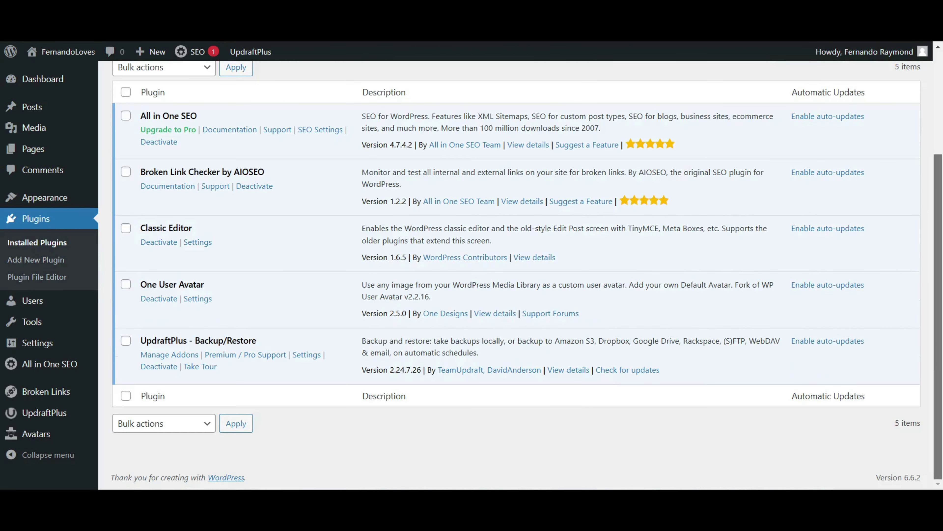
pyautogui.scroll(4, 516, 261)
# In the user's profile, upload the portrait photo to the media library and choose it as the profile picture
pyautogui.moveTo(866, 51)
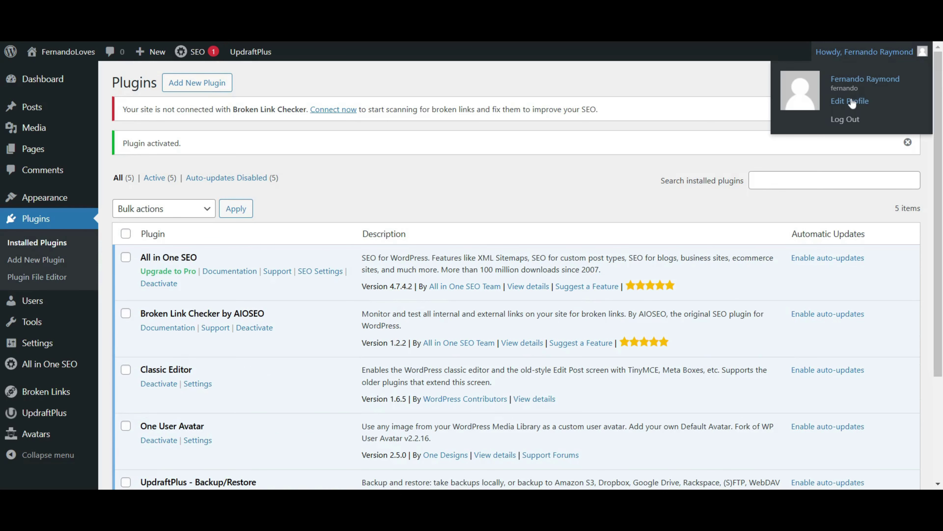
pyautogui.click(852, 104)
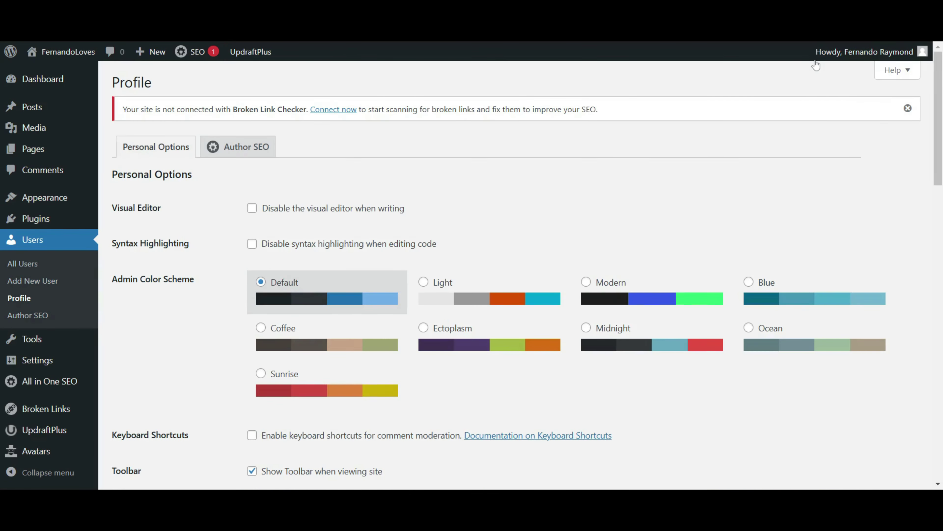
pyautogui.scroll(-15, 237, 215)
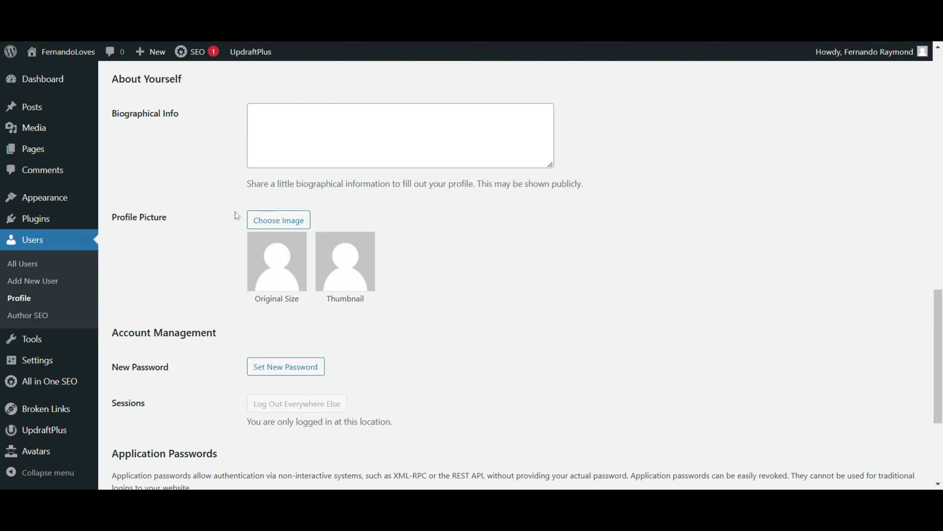
pyautogui.scroll(2, 275, 225)
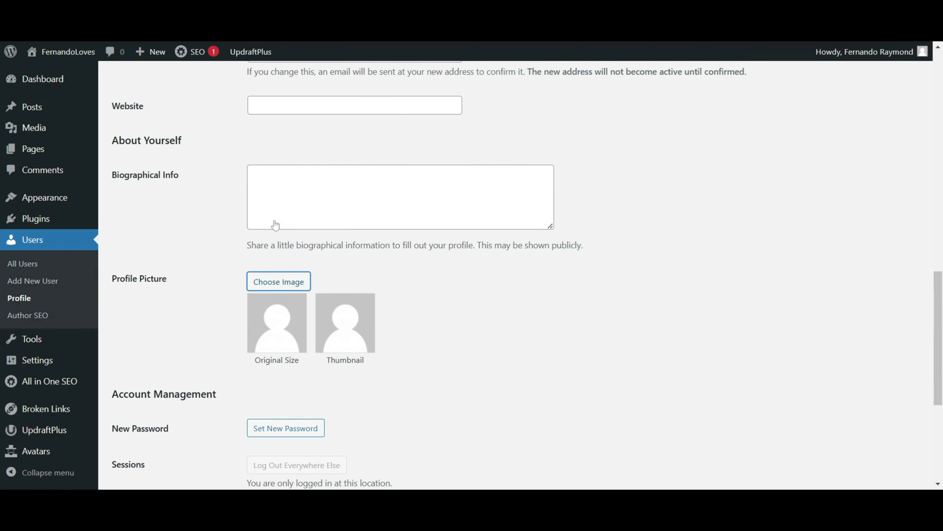
pyautogui.click(268, 278)
pyautogui.click(482, 277)
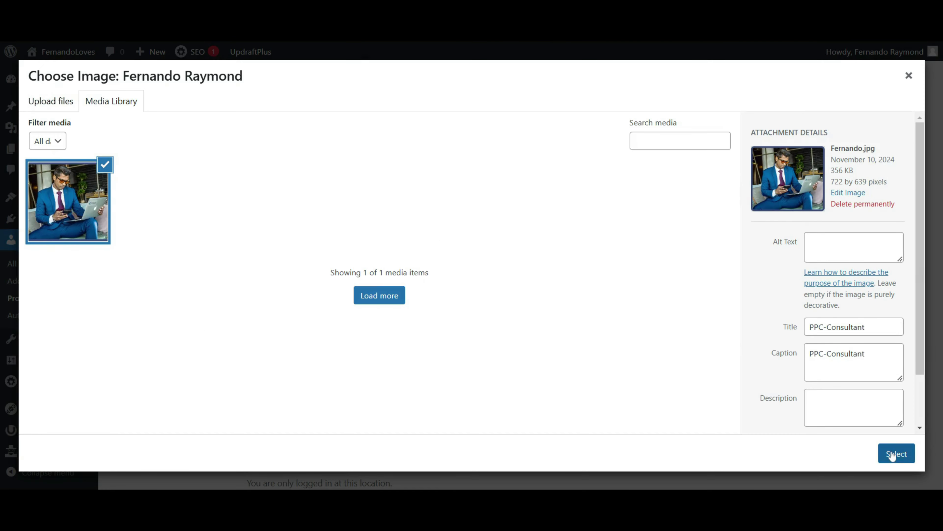
pyautogui.click(893, 454)
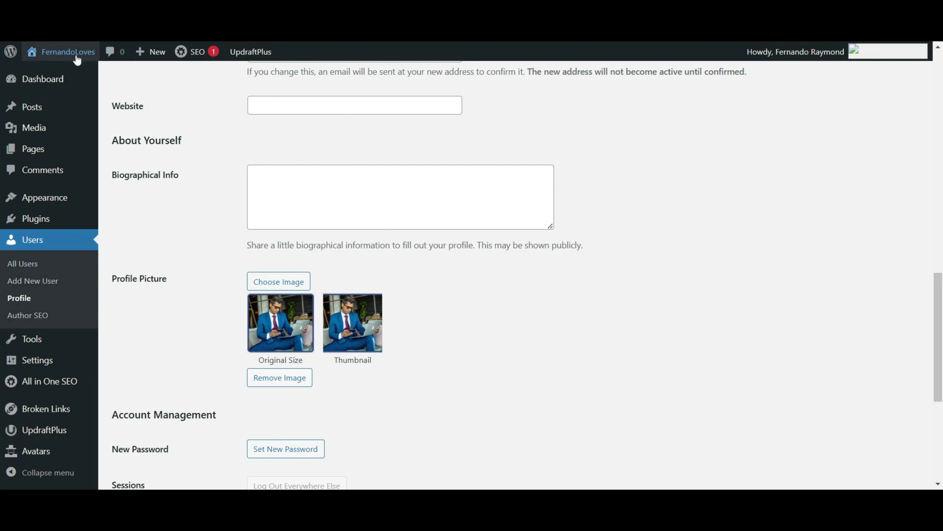
# Visit the site and check the author picture on the Blogging post "Why Documenting My Life Has Become a Game-Changer for Growth"
pyautogui.moveTo(59, 62)
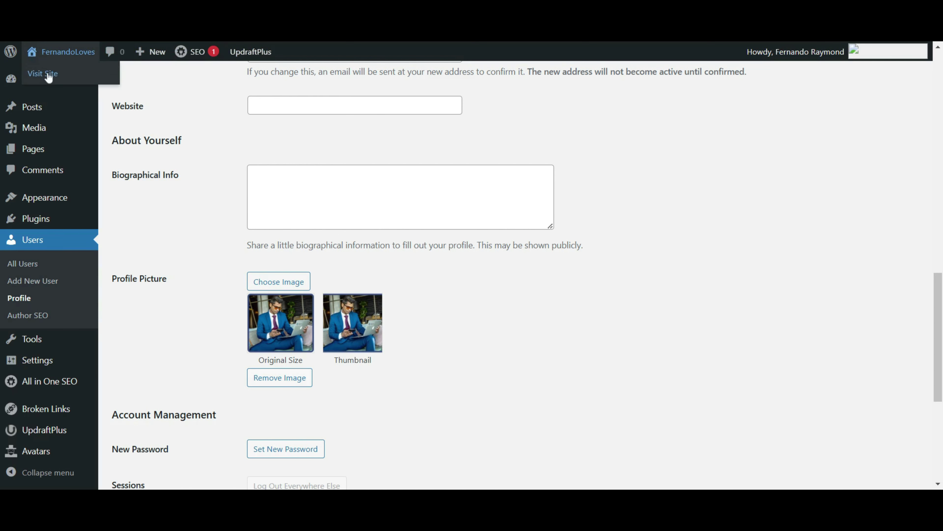
pyautogui.click(48, 74)
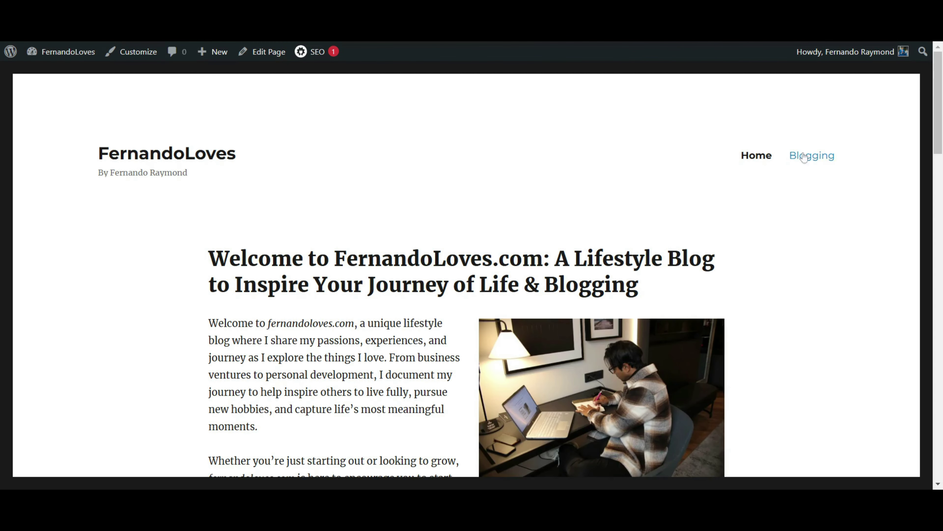
pyautogui.click(811, 156)
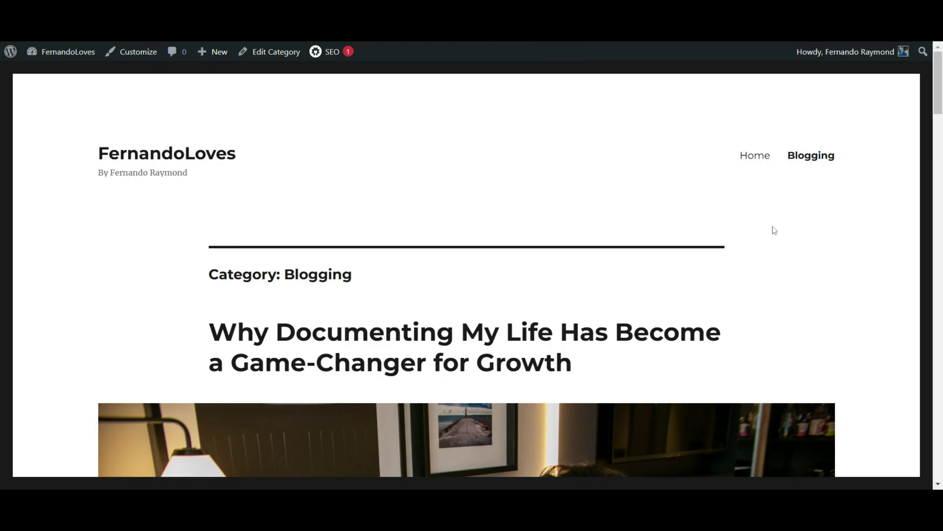
pyautogui.click(569, 331)
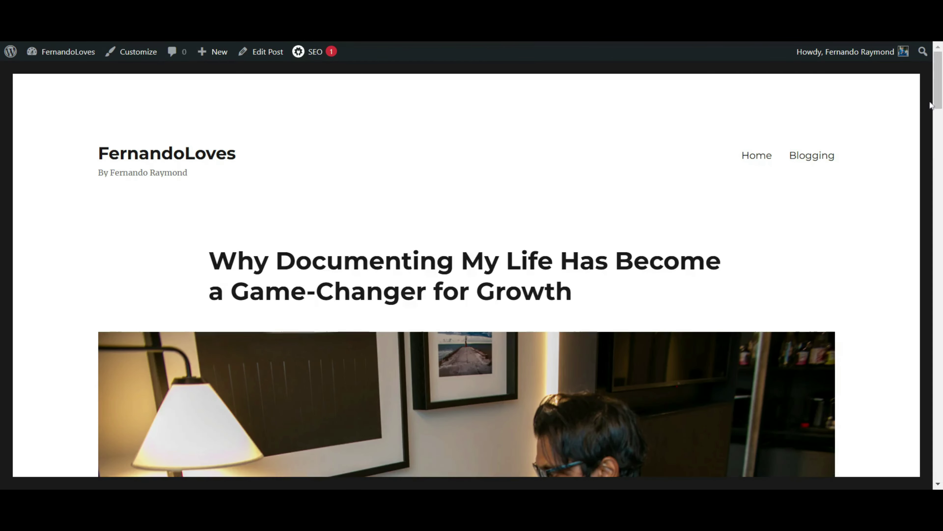
pyautogui.scroll(-10, 235, 183)
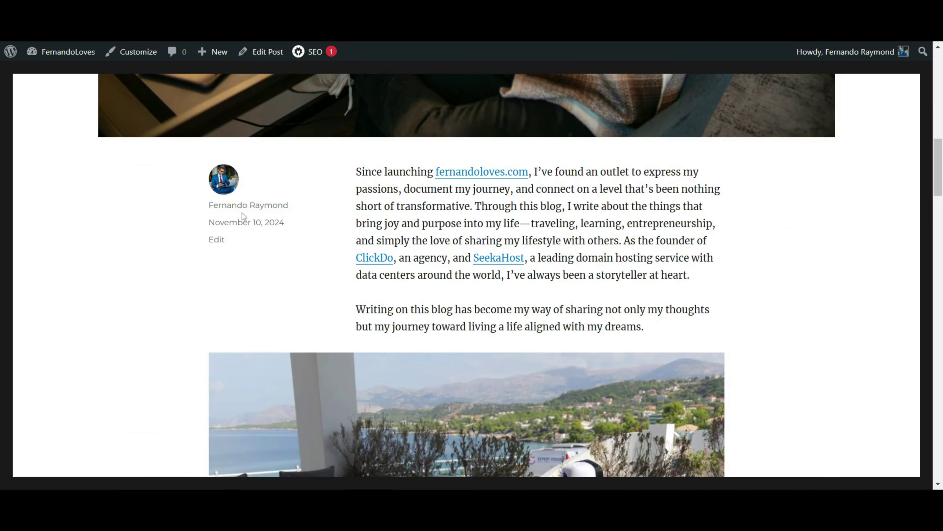
# Open the author's archive page from the post and look through it for author details
pyautogui.click(245, 205)
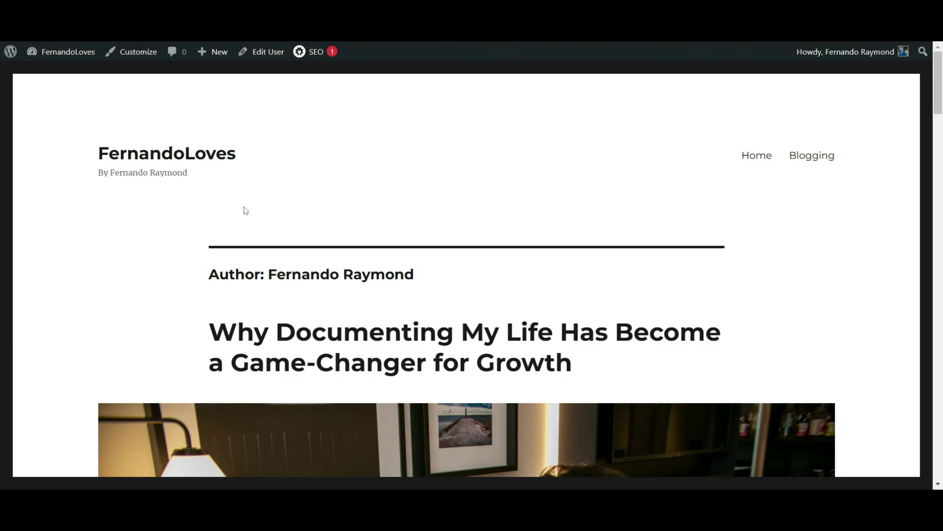
pyautogui.scroll(-5, 886, 108)
pyautogui.scroll(-15, 471, 275)
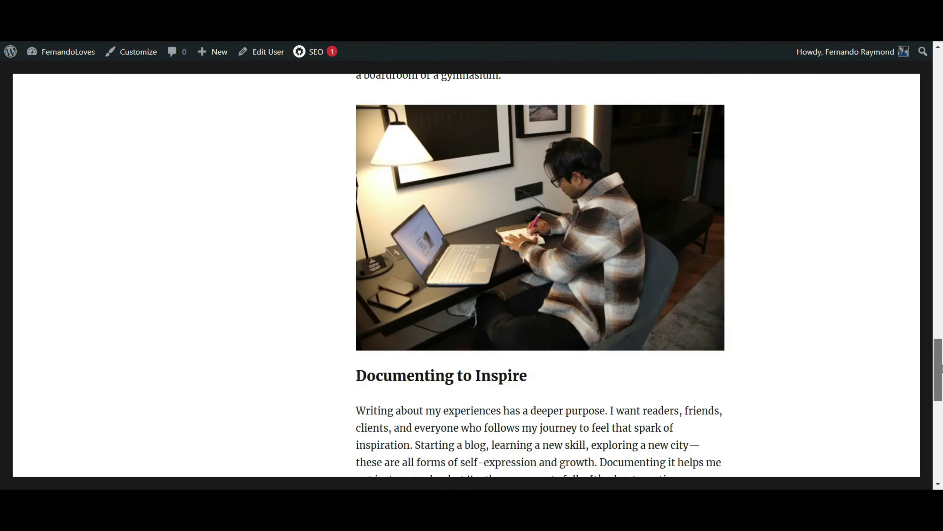
pyautogui.scroll(17, 472, 275)
# Set the profile's Biographical Info to "Digital Entrepreneur - Founder of ClickDo & SeekaHost" and update the profile
pyautogui.moveTo(878, 56)
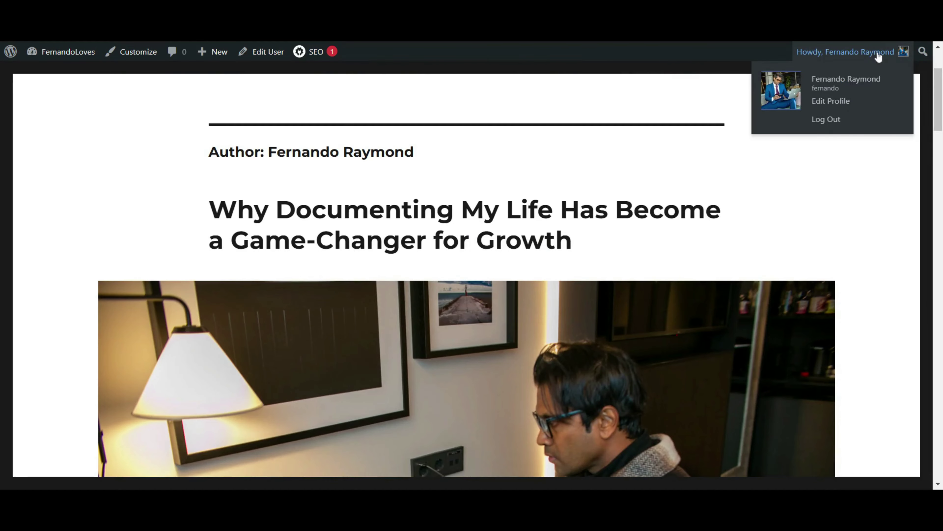
pyautogui.click(831, 101)
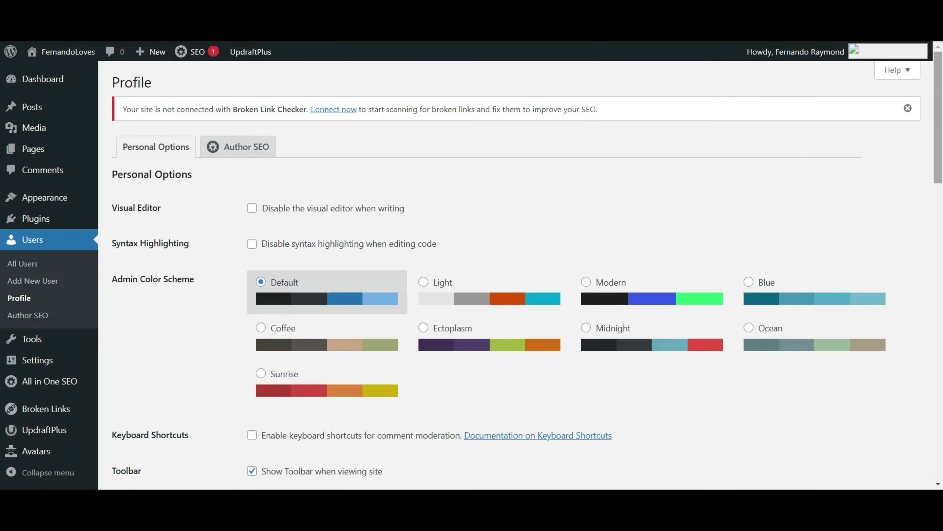
pyautogui.scroll(-15, 941, 281)
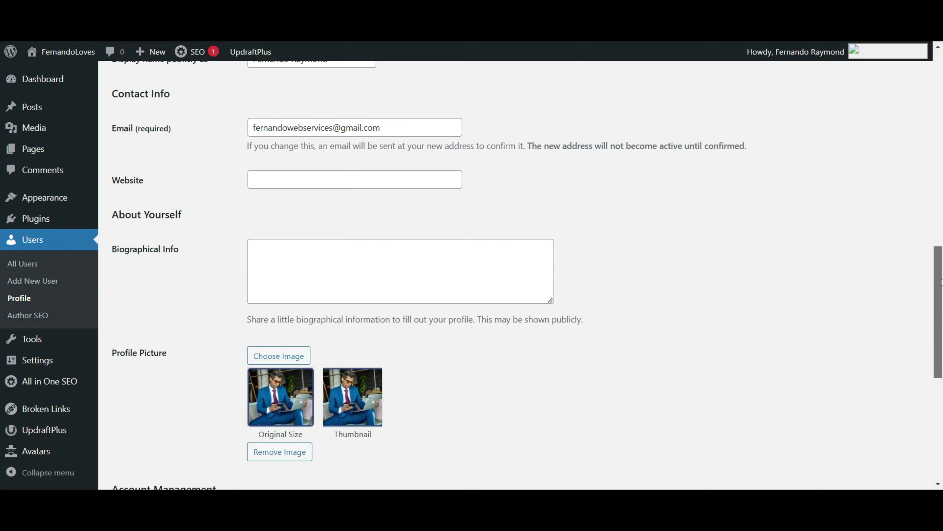
pyautogui.click(372, 268)
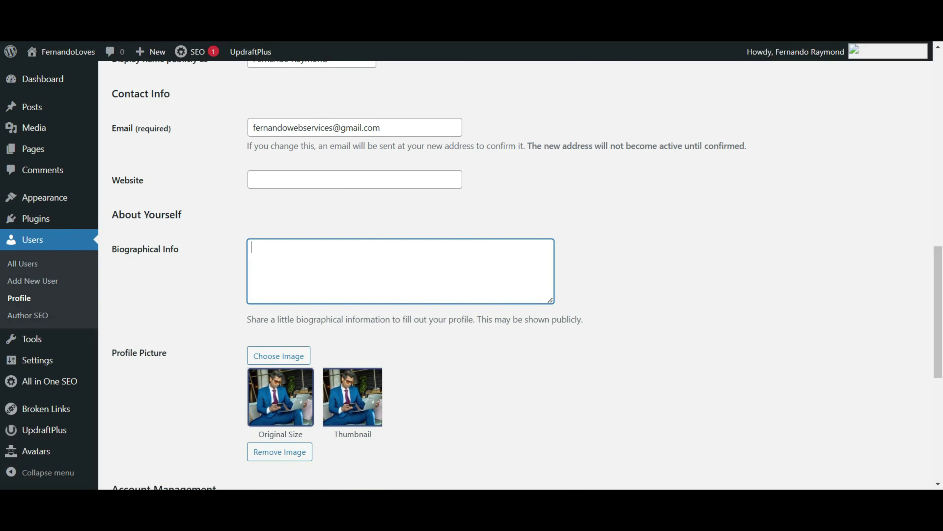
pyautogui.write('Digital Entrepreneur - Founder of ClickDo & S')
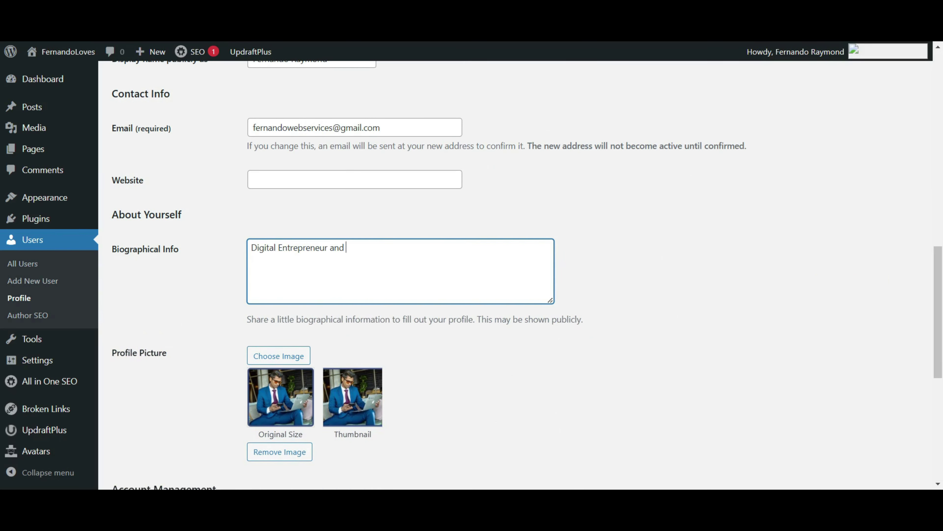
pyautogui.write('eekaHost')
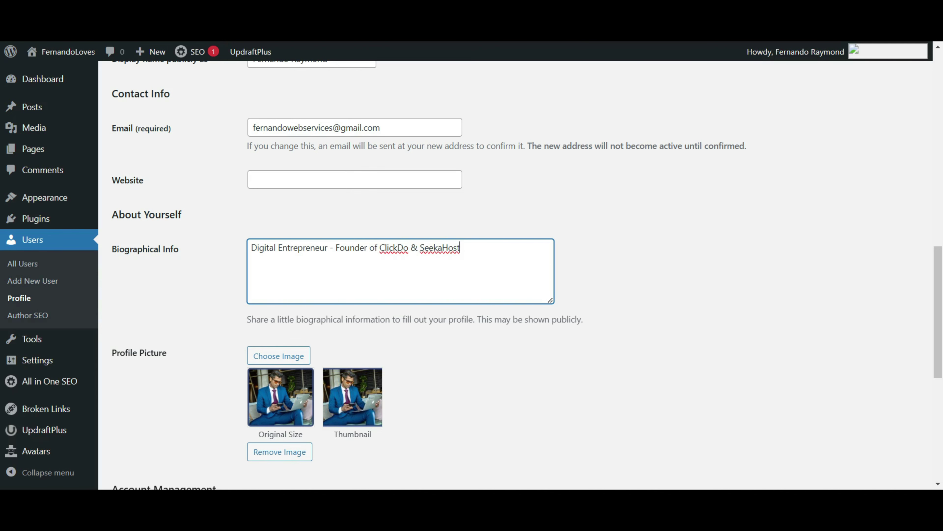
pyautogui.moveTo(939, 332); pyautogui.dragTo(939, 433)
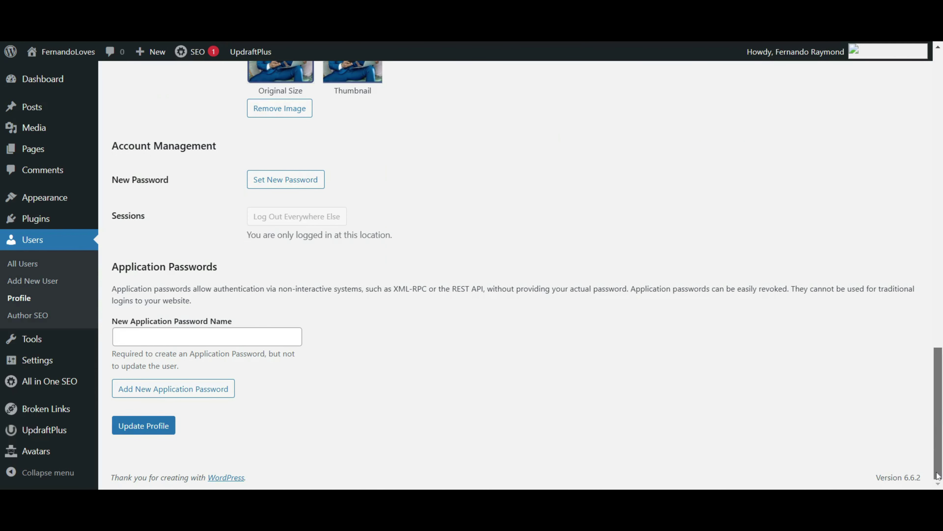
pyautogui.click(130, 427)
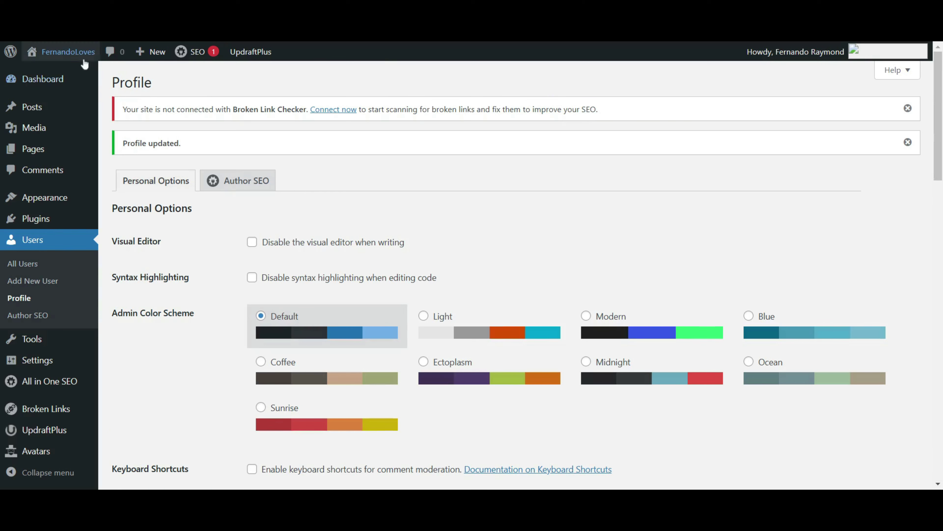
# Return to the live site and check the author information on the "Why Documenting My Life" post in the Blogging category
pyautogui.moveTo(75, 56)
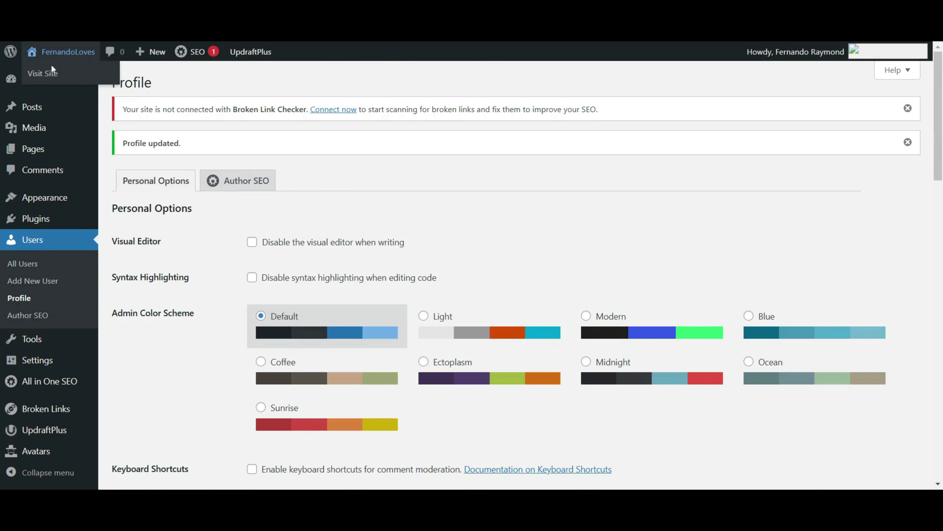
pyautogui.click(43, 74)
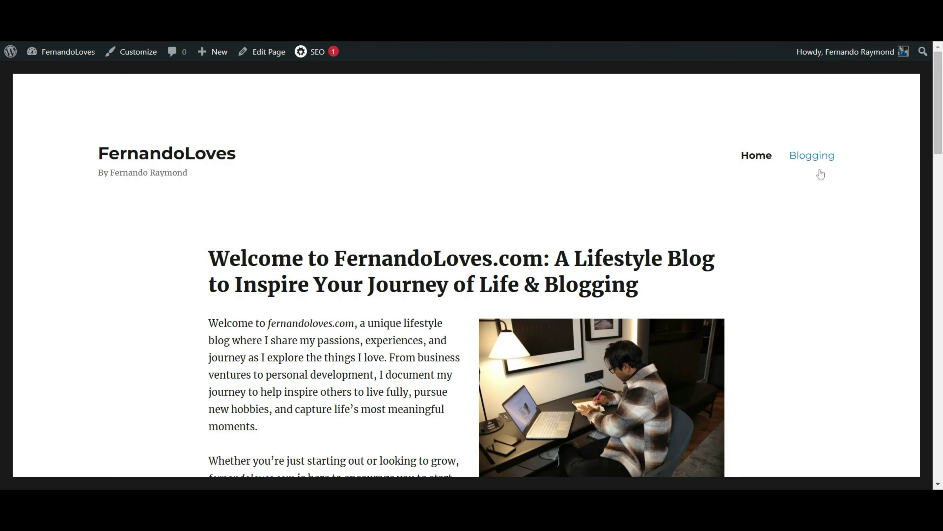
pyautogui.click(812, 165)
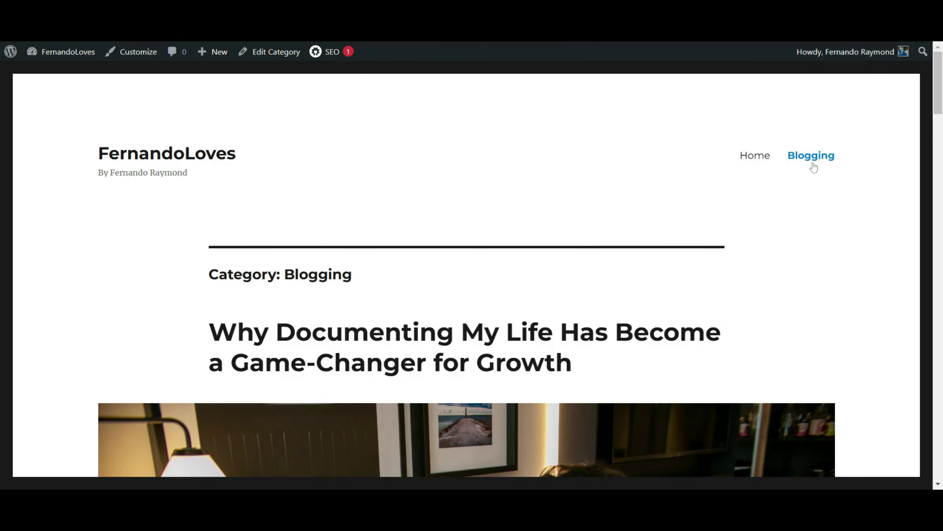
pyautogui.click(622, 320)
pyautogui.scroll(-10, 929, 98)
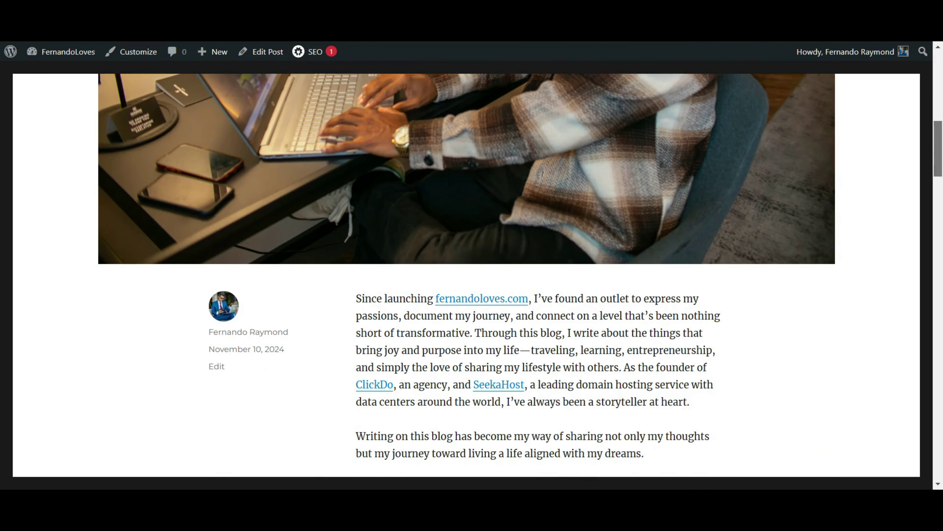
# Check the author box at the end of the post, and open and look through the author's archive of all posts
pyautogui.scroll(-15, 472, 275)
pyautogui.scroll(6, 471, 275)
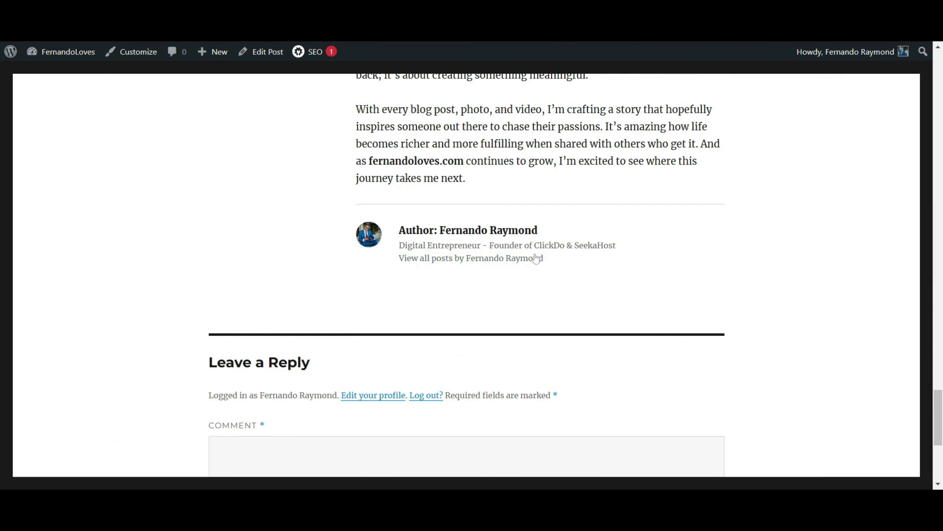
pyautogui.click(475, 258)
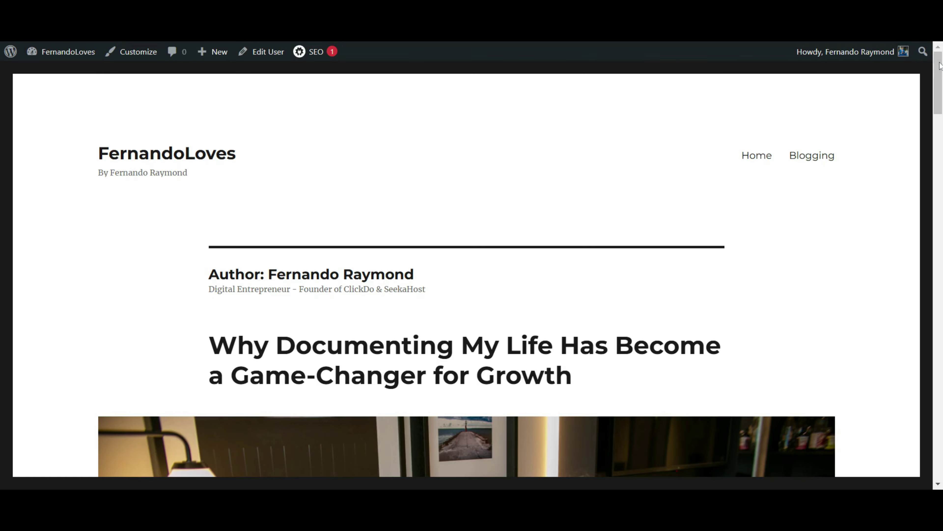
pyautogui.scroll(-10, 472, 275)
pyautogui.scroll(-10, 472, 275)
pyautogui.scroll(20, 471, 275)
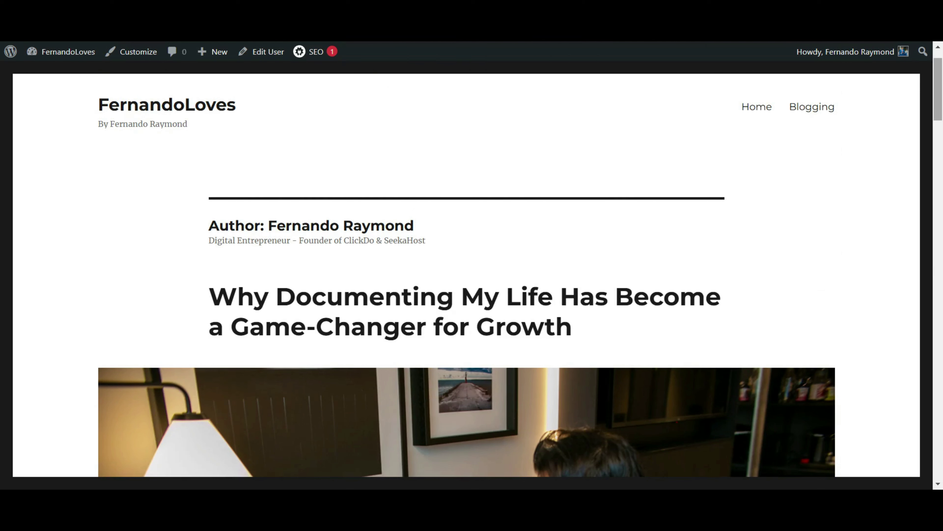
pyautogui.scroll(-5, 938, 145)
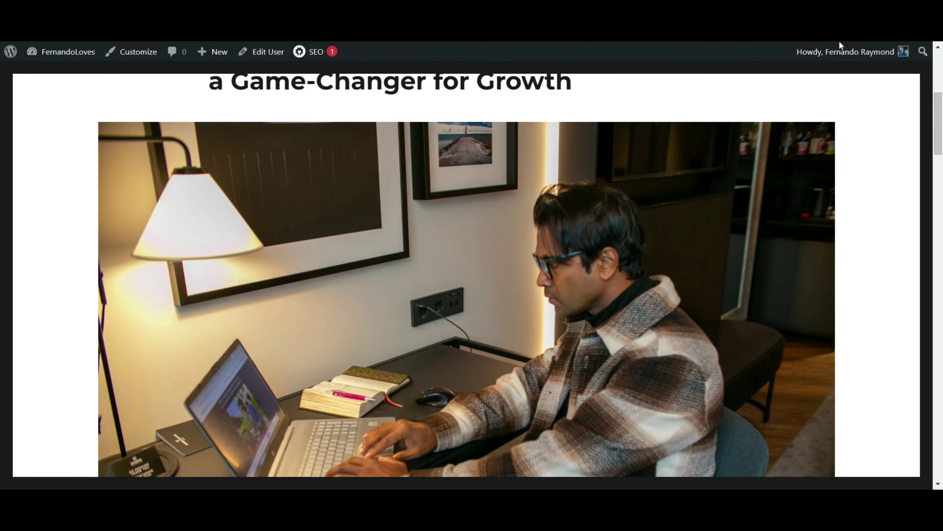
pyautogui.scroll(6, 939, 144)
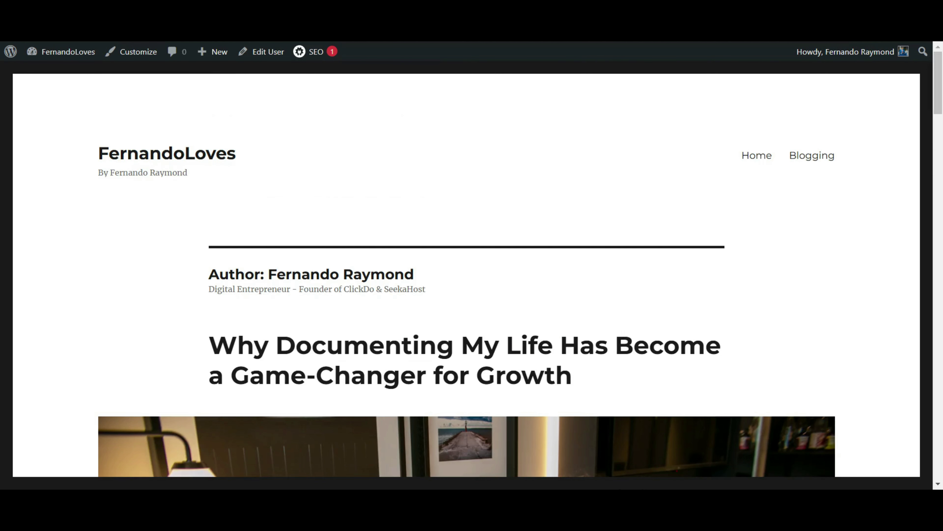
# Go back through the home page and Blogging category to the "Why Documenting My Life" post and review its author picture beside the text
pyautogui.click(184, 160)
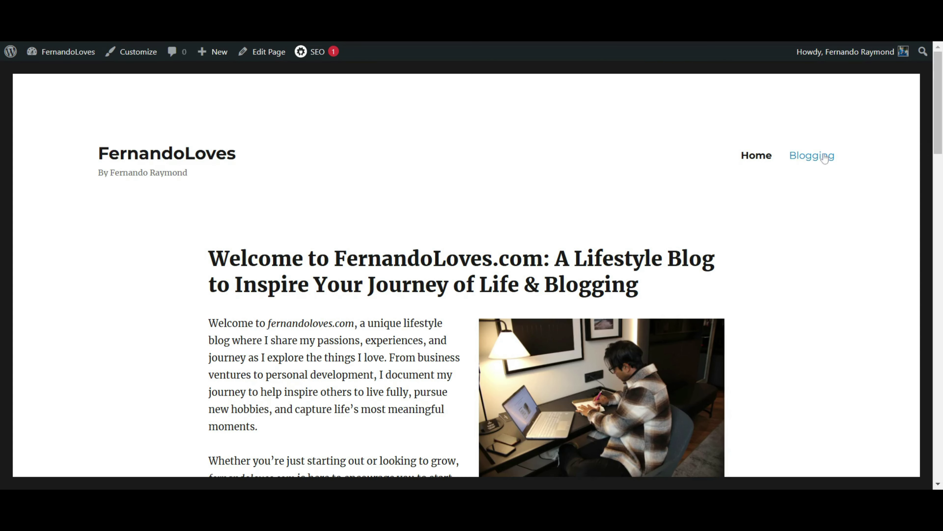
pyautogui.click(812, 156)
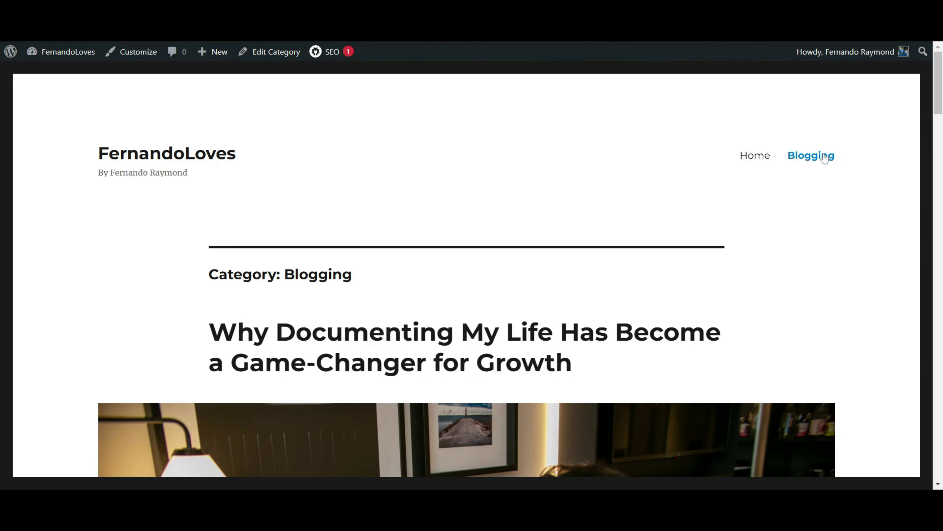
pyautogui.moveTo(938, 106)
pyautogui.mouseDown()
pyautogui.moveTo(934, 465)
pyautogui.moveTo(934, 122)
pyautogui.mouseUp()
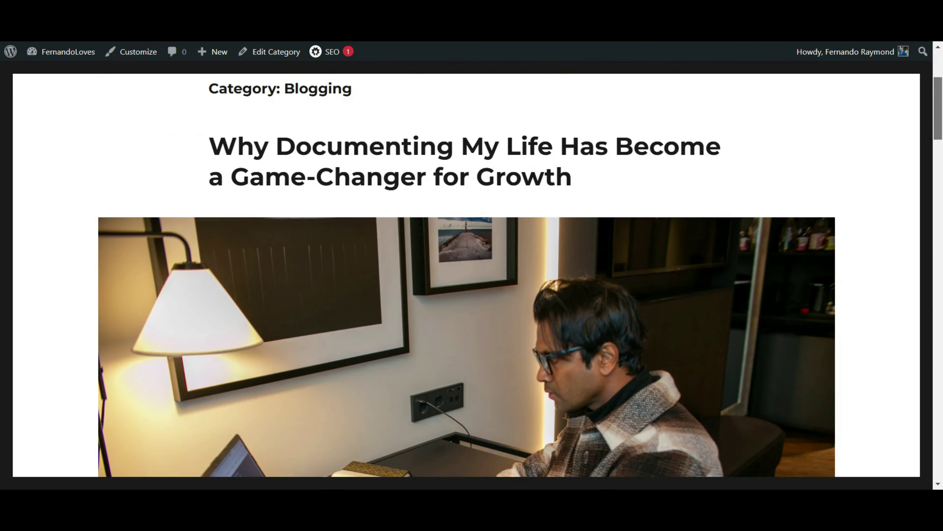
pyautogui.click(691, 138)
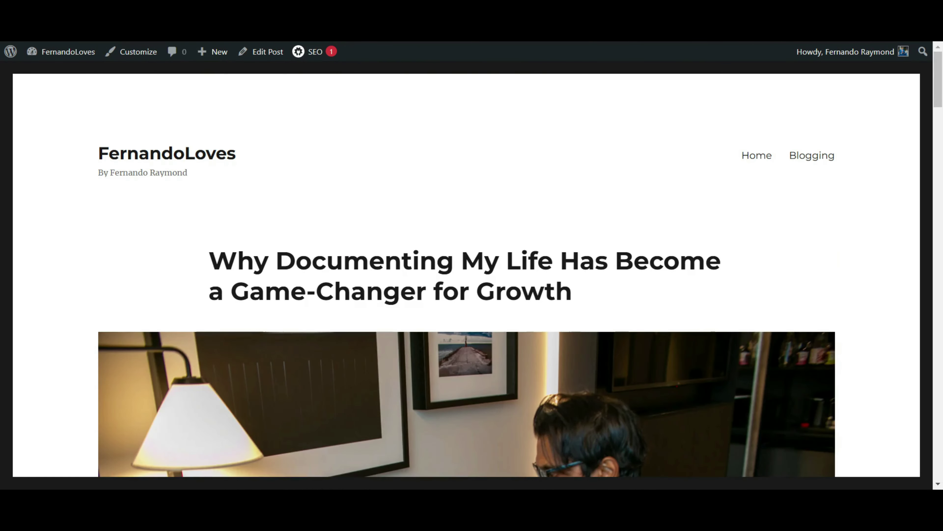
pyautogui.moveTo(937, 85); pyautogui.dragTo(940, 165)
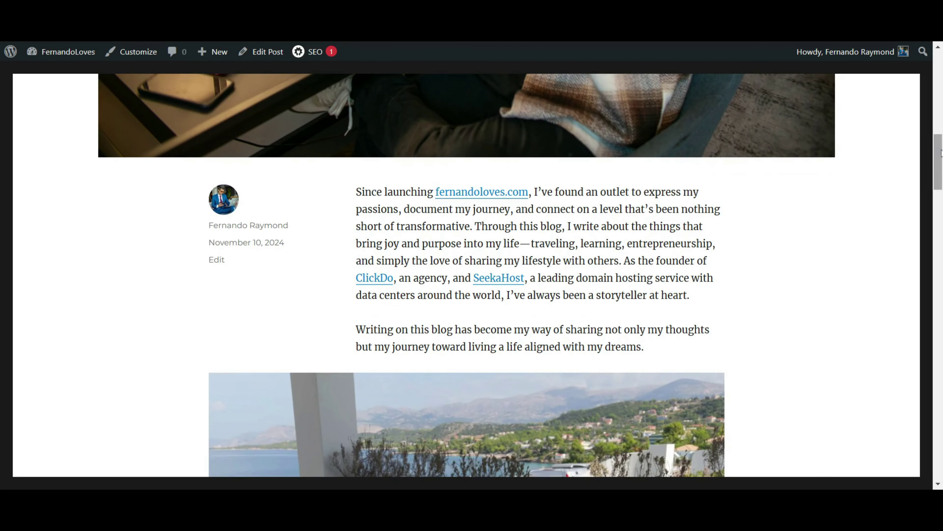
pyautogui.moveTo(941, 154); pyautogui.dragTo(942, 149)
pyautogui.scroll(15, 845, 146)
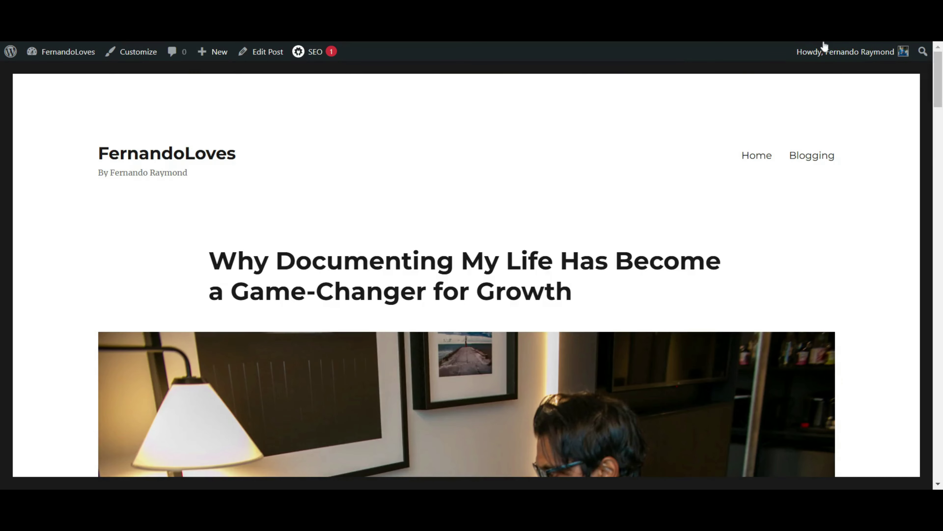